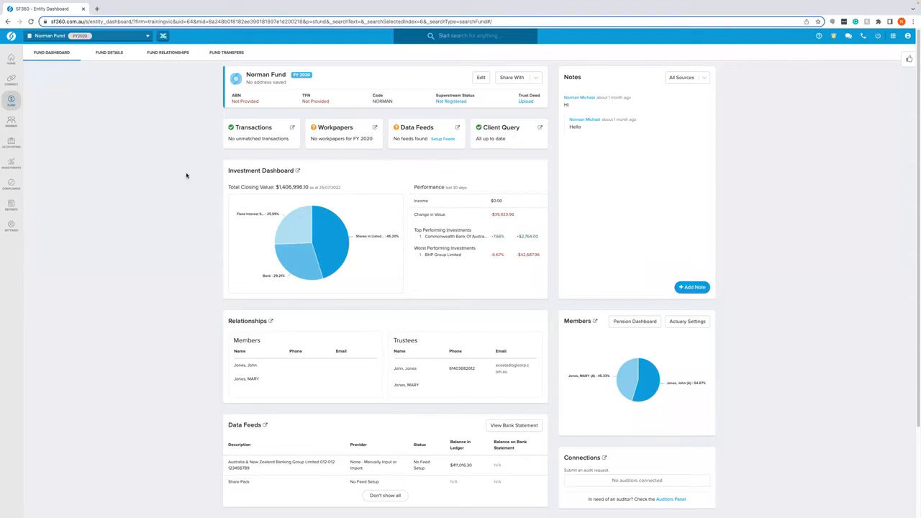
- Open the ANZ bank feed for editing in Feed Management and set its feed provider to BGL Bank Data Service
mouse_move(9, 80)
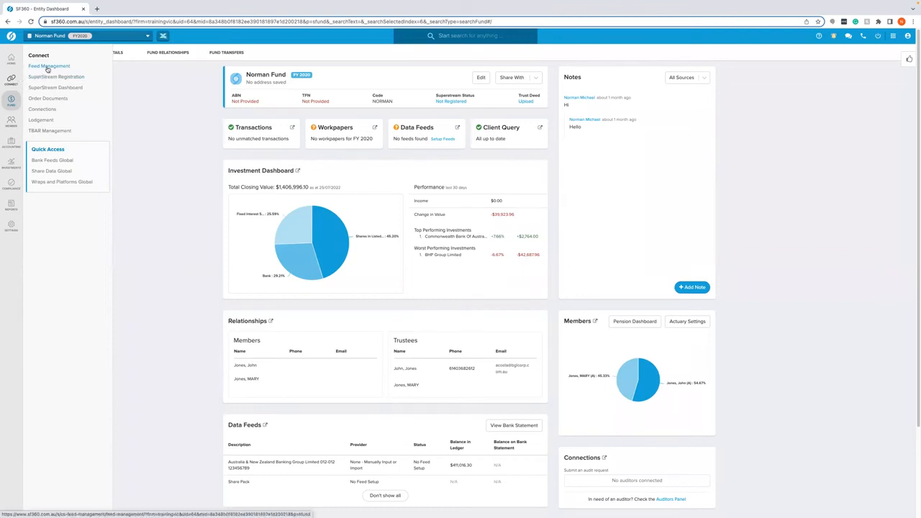
left_click(47, 67)
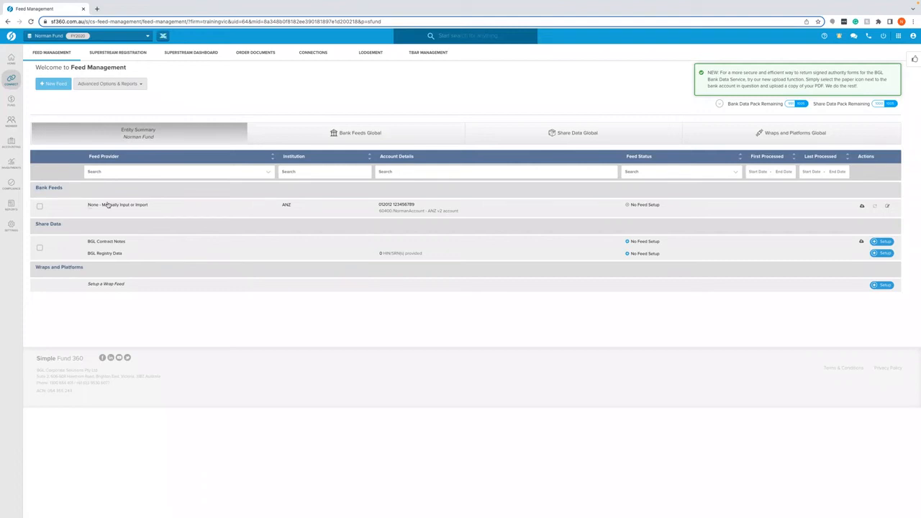
left_click(886, 208)
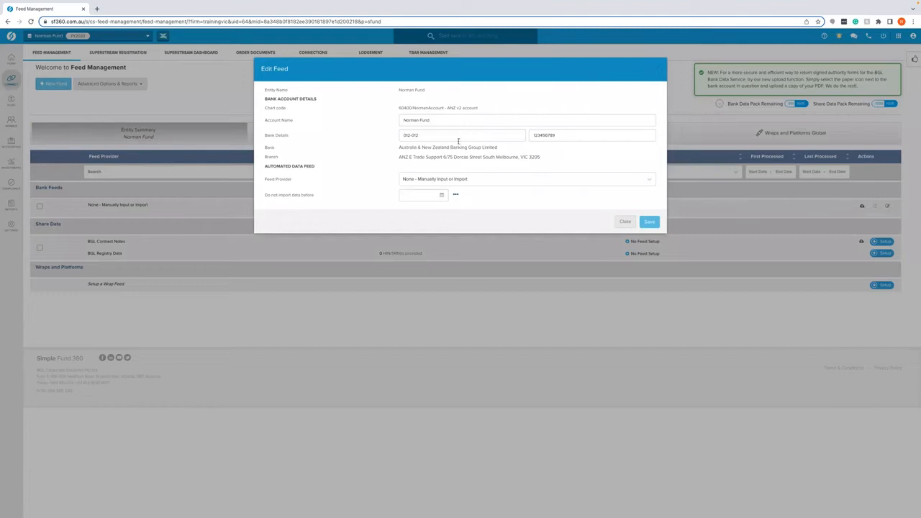
left_click_drag(399, 146, 571, 160)
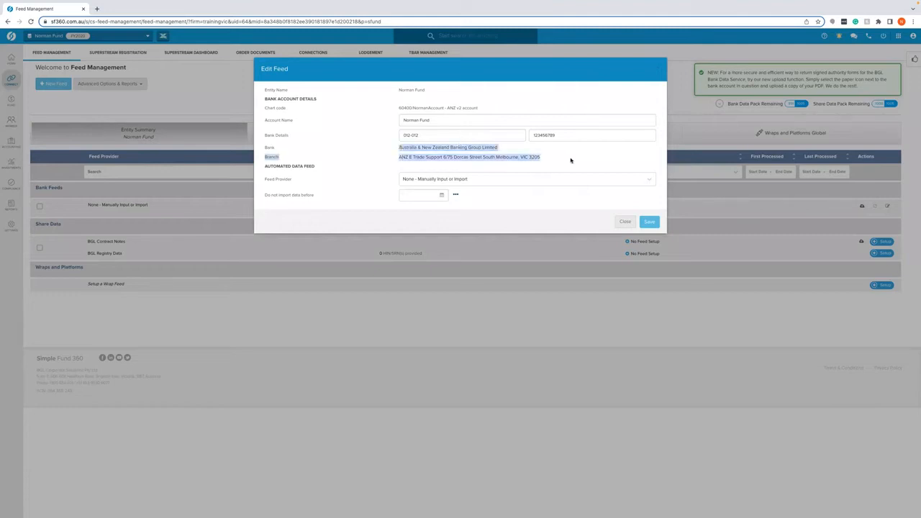
left_click(570, 160)
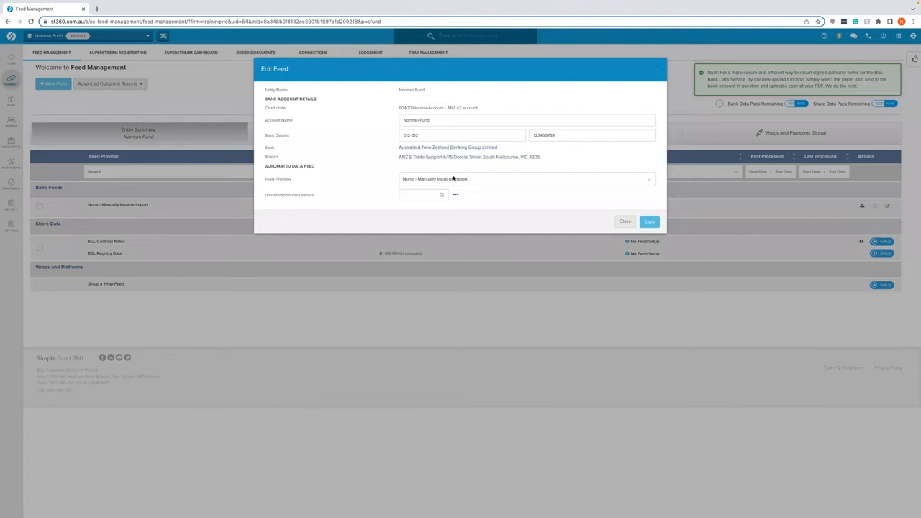
left_click(453, 179)
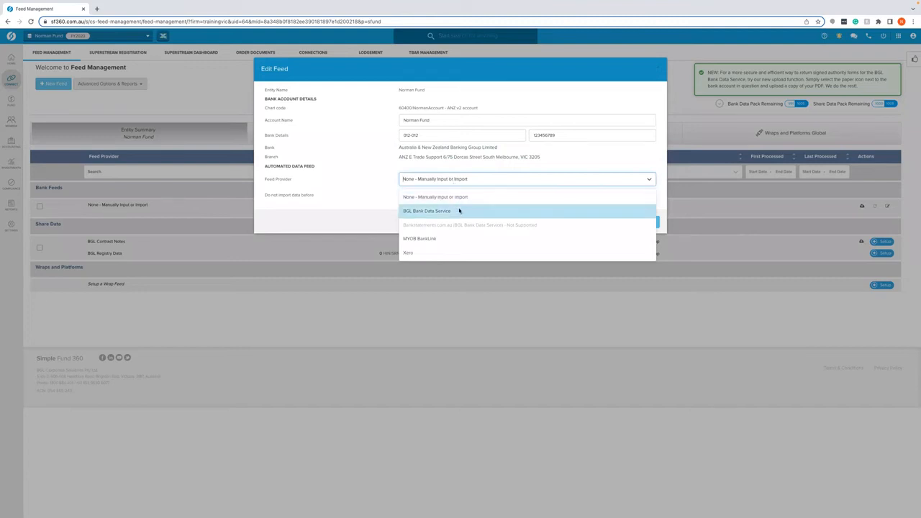
left_click(459, 211)
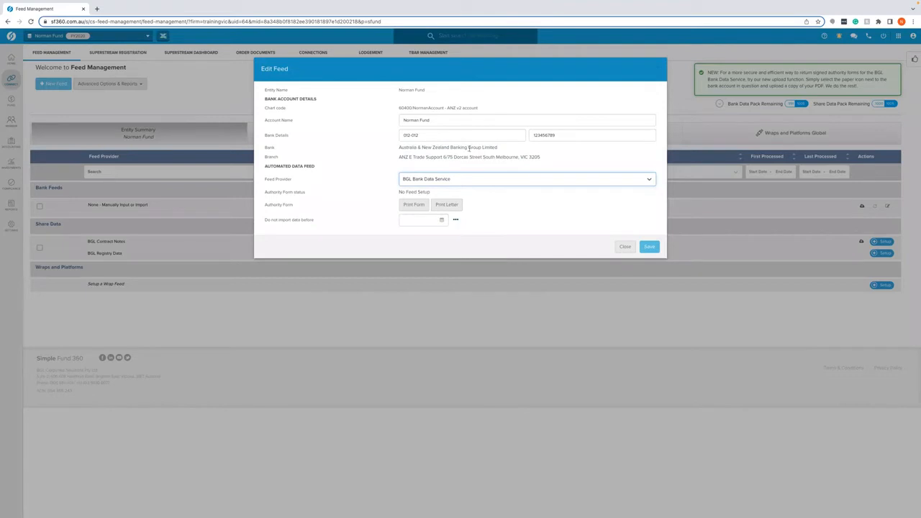
- Generate the bank authority form and the accompanying letter for the ANZ feed, and close the feed editor
left_click(418, 207)
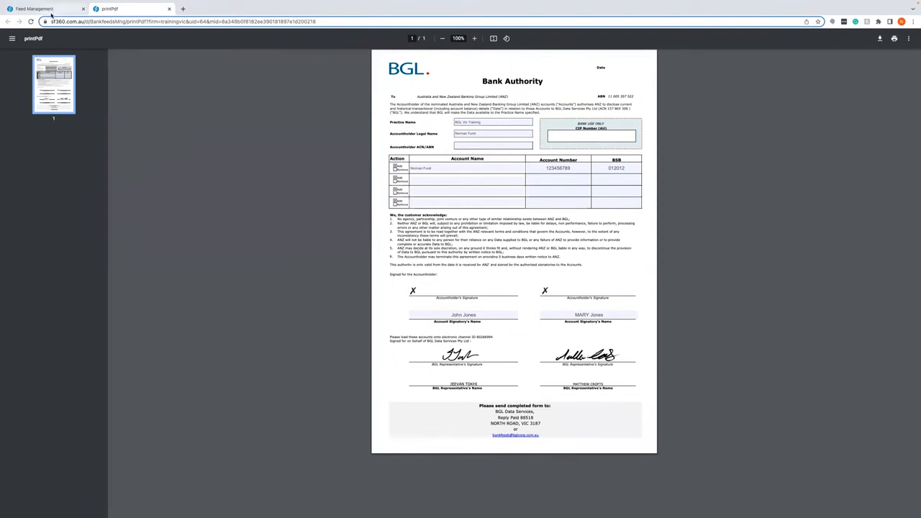
left_click(43, 8)
left_click(448, 204)
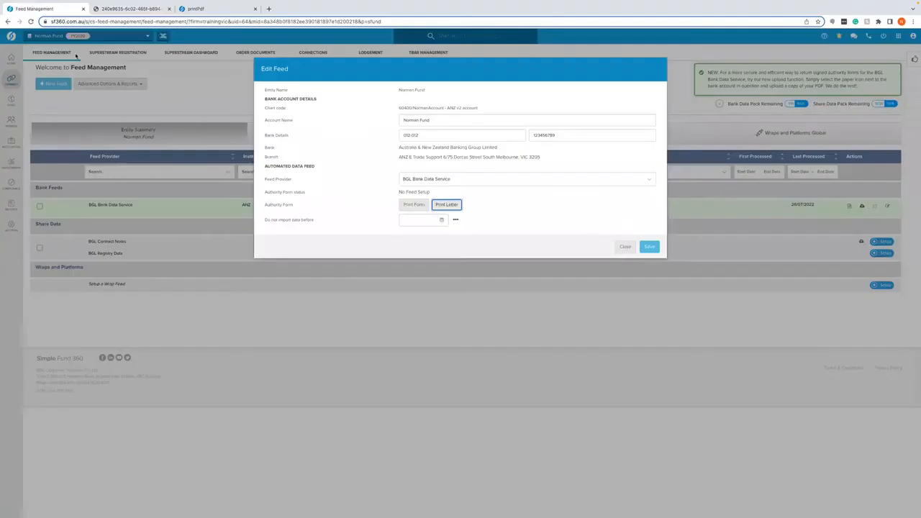
left_click(43, 9)
left_click(626, 247)
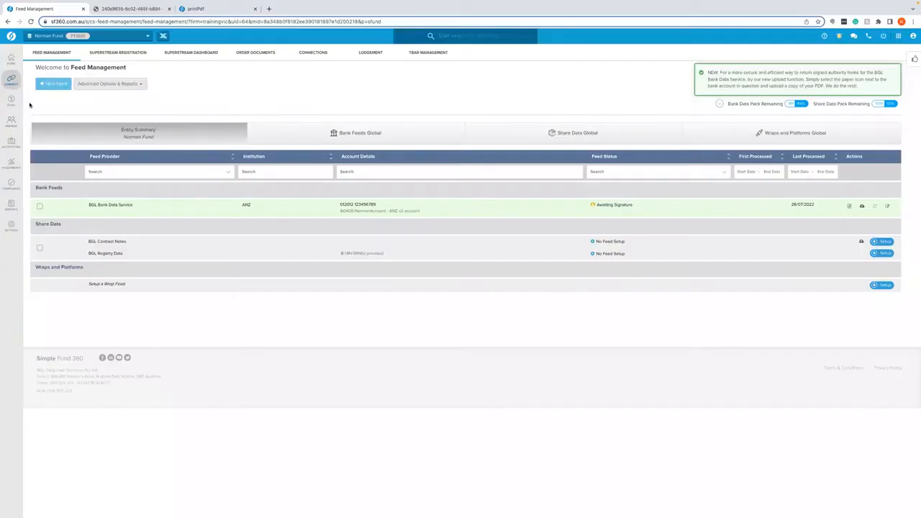
- Return to the fund dashboard and open the fund's Smart Matching page
left_click(16, 106)
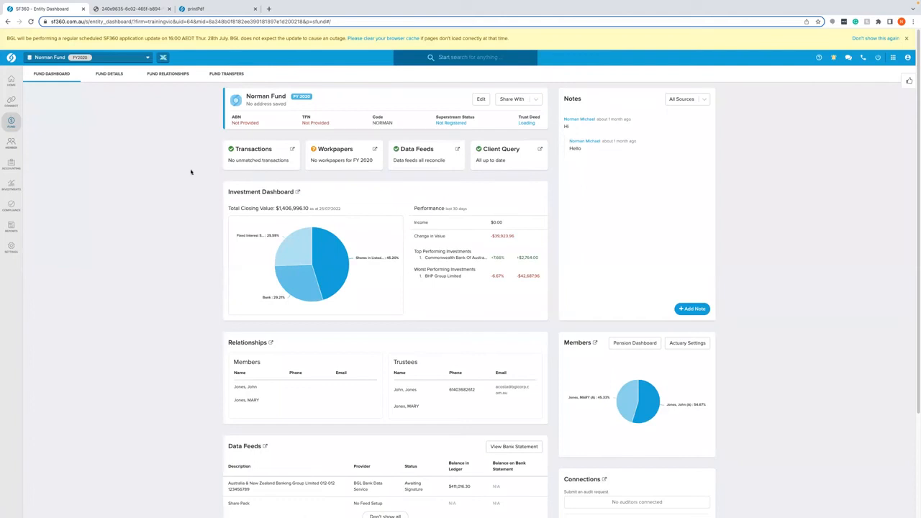
mouse_move(16, 172)
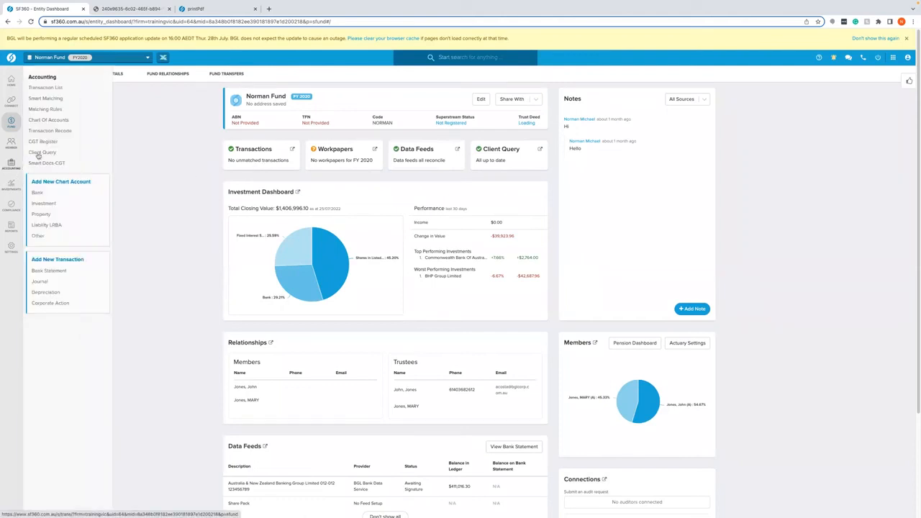
left_click(59, 99)
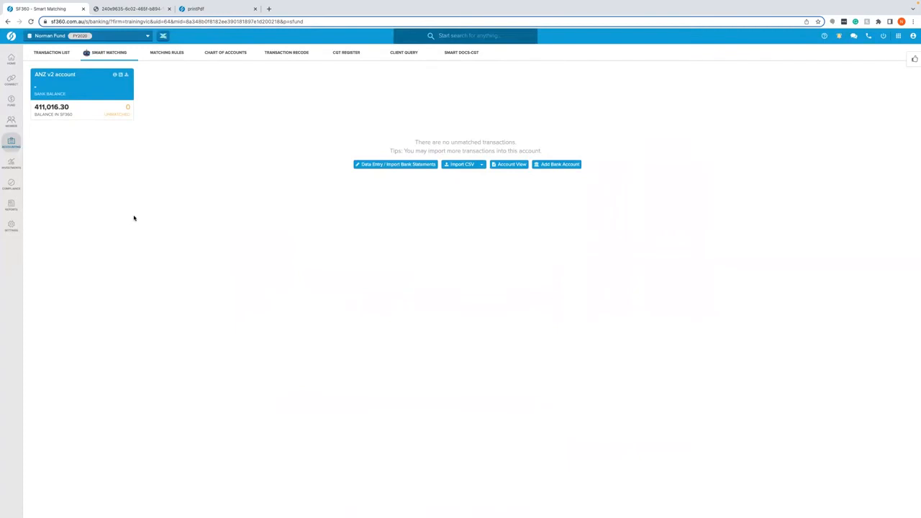
- Start a CSV import for the ANZ v2 account and load the file Professional_Training_Fast_Data_Entry (3).csv
left_click(454, 166)
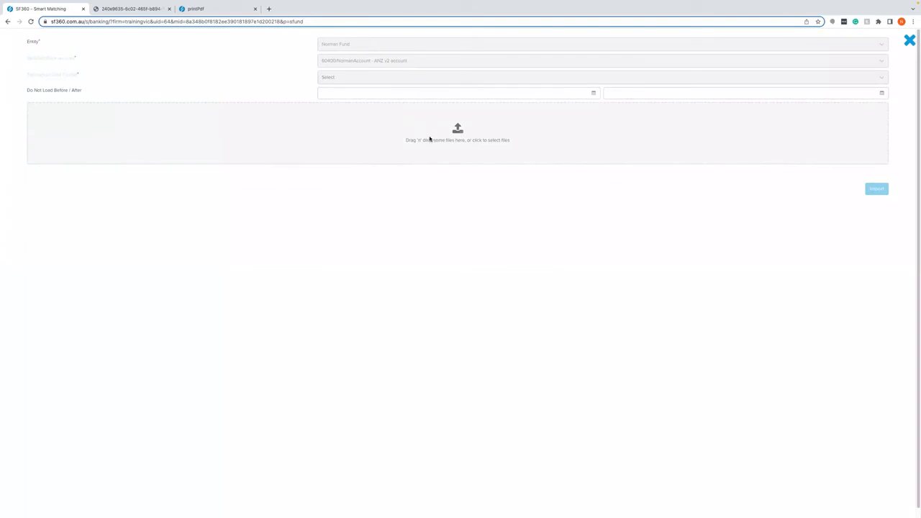
left_click(430, 139)
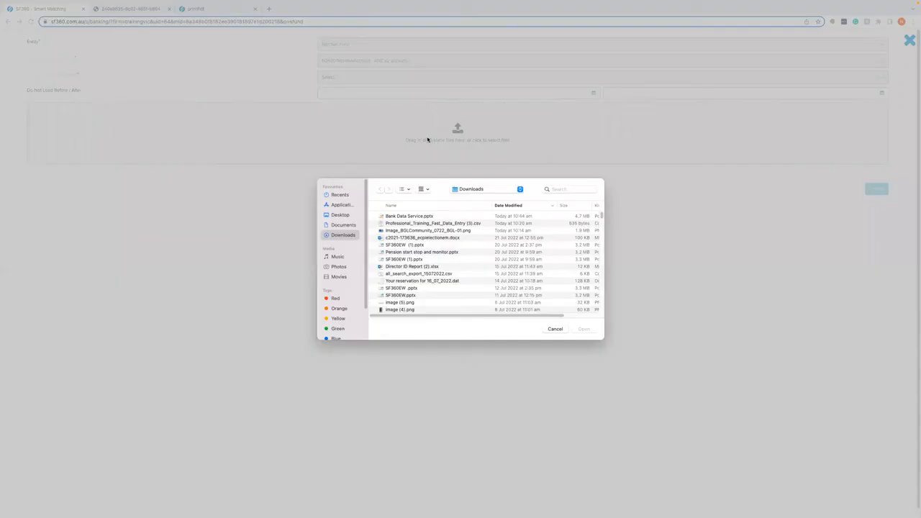
double_click(421, 216)
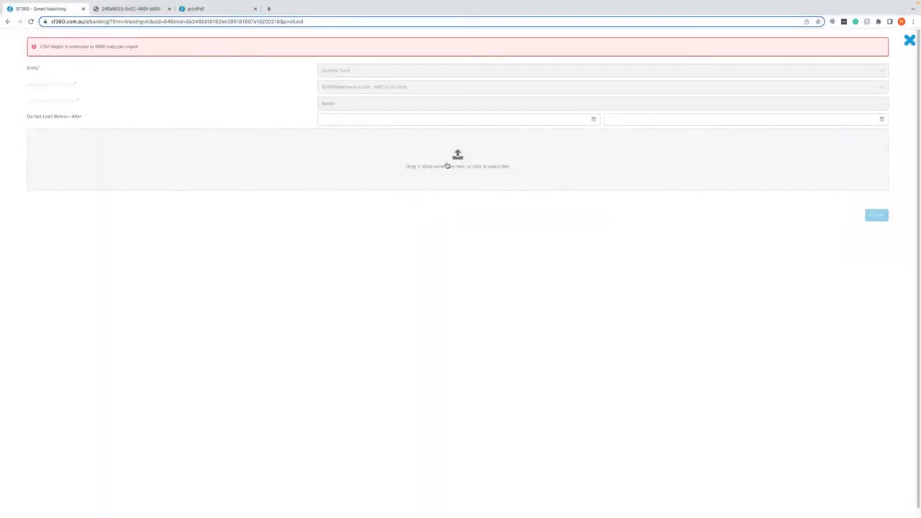
left_click(442, 168)
left_click(439, 223)
key("Return")
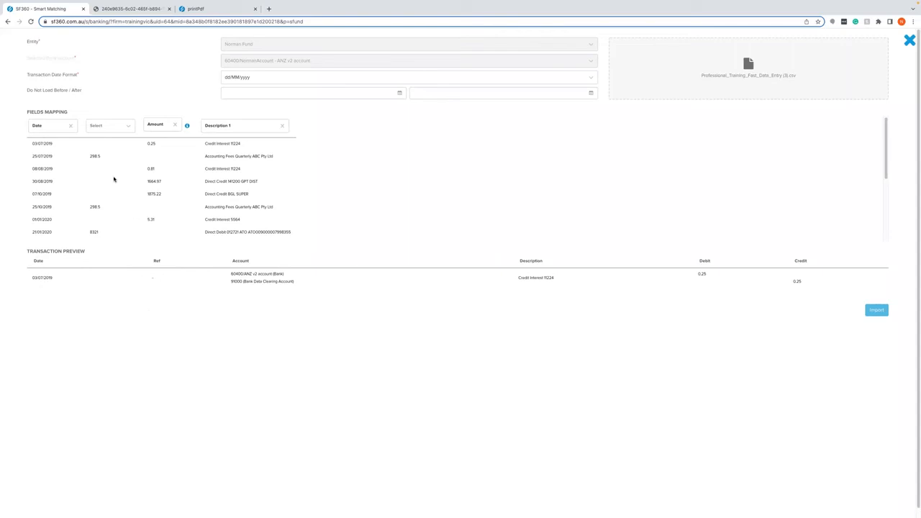
- Map the second column to Amount Cr and the third to Amount Dr, and import the bank transactions
left_click(116, 126)
left_click(119, 154)
left_click(166, 125)
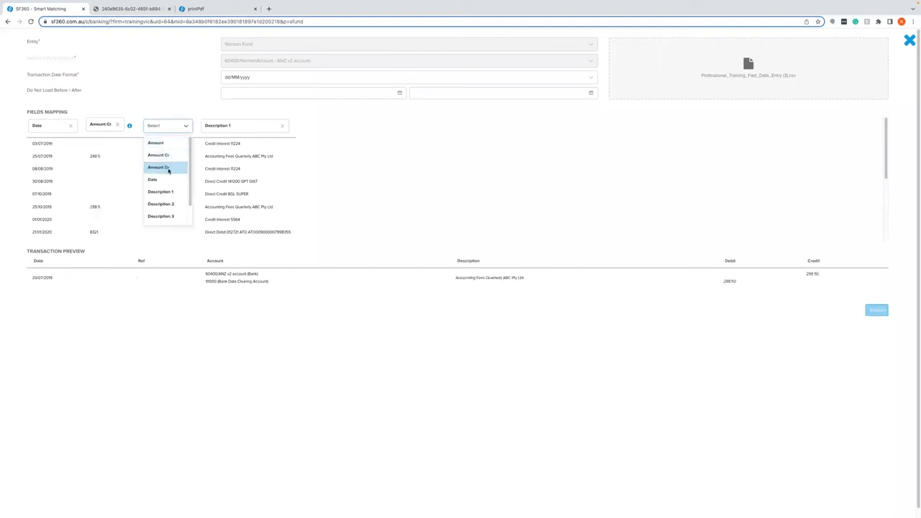
left_click(173, 166)
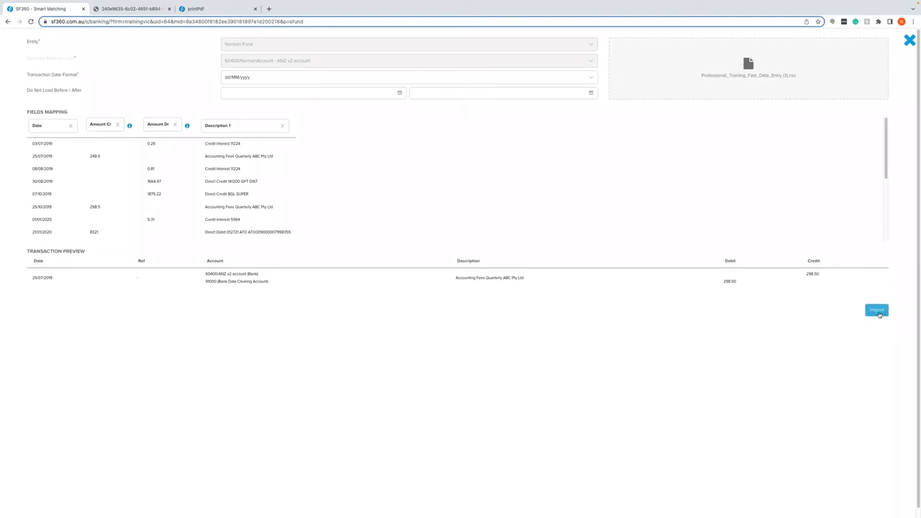
left_click(878, 314)
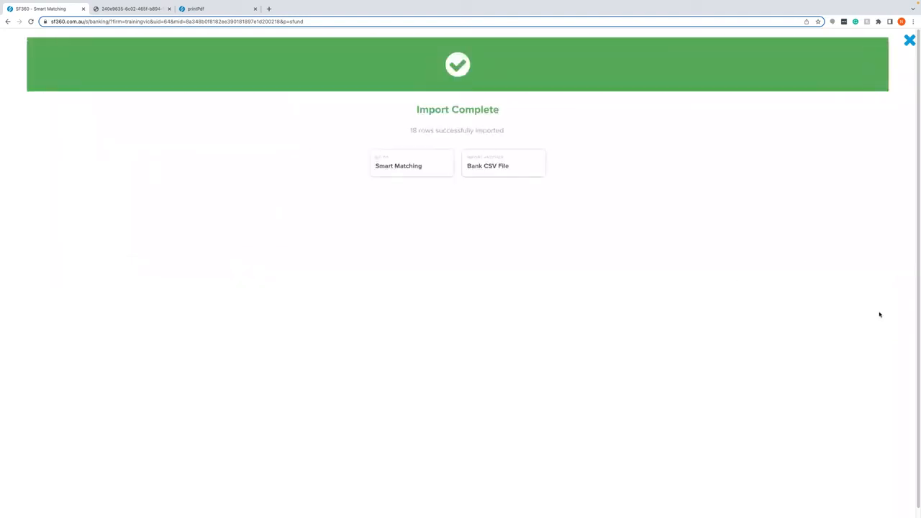
left_click(910, 41)
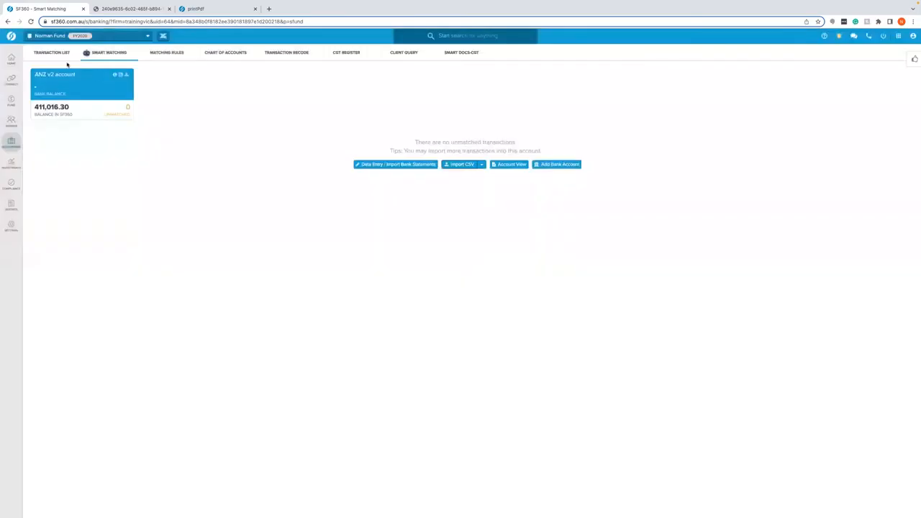
- Review the imported bank transactions in the Transaction List and return to Smart Matching
mouse_move(11, 141)
left_click(39, 64)
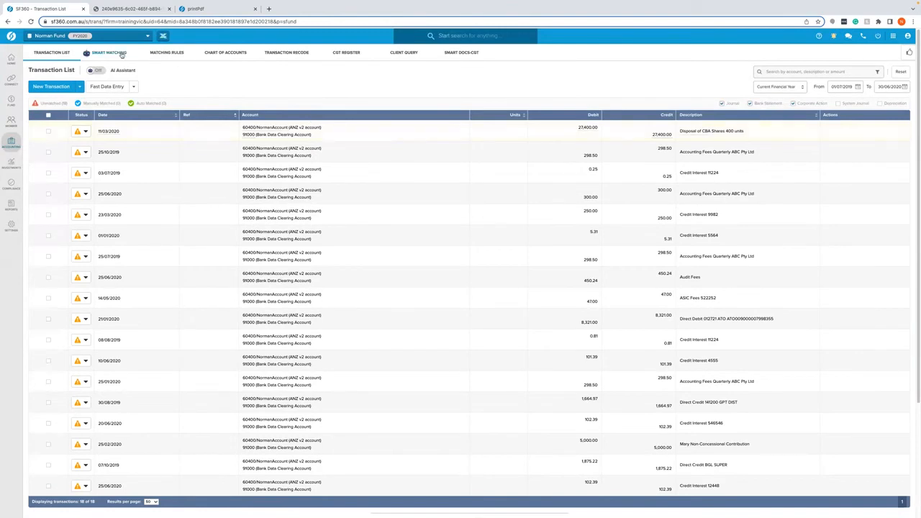
mouse_move(6, 144)
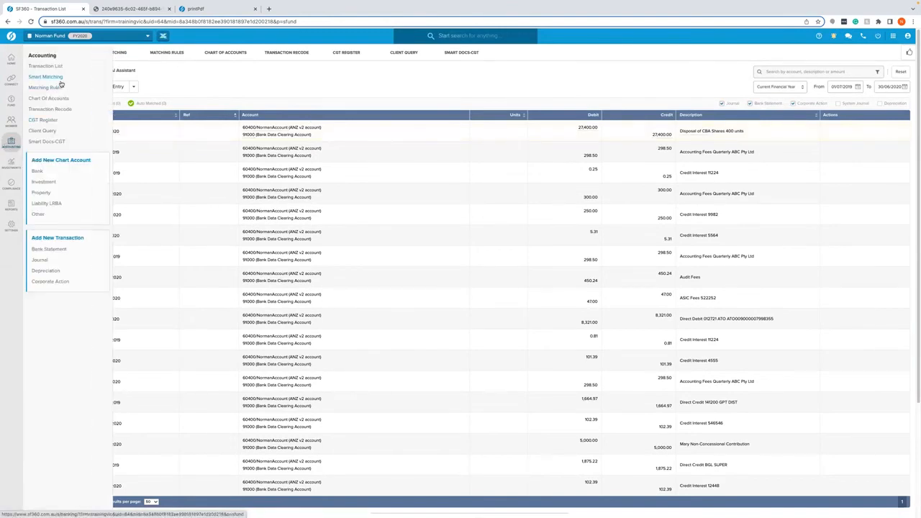
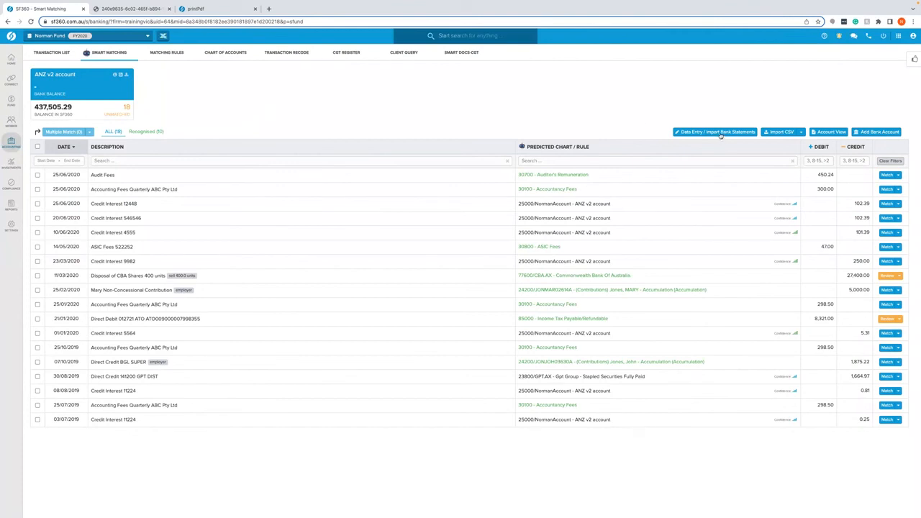
- Open the bank statement data entry spreadsheet and clear all its existing rows
left_click(719, 133)
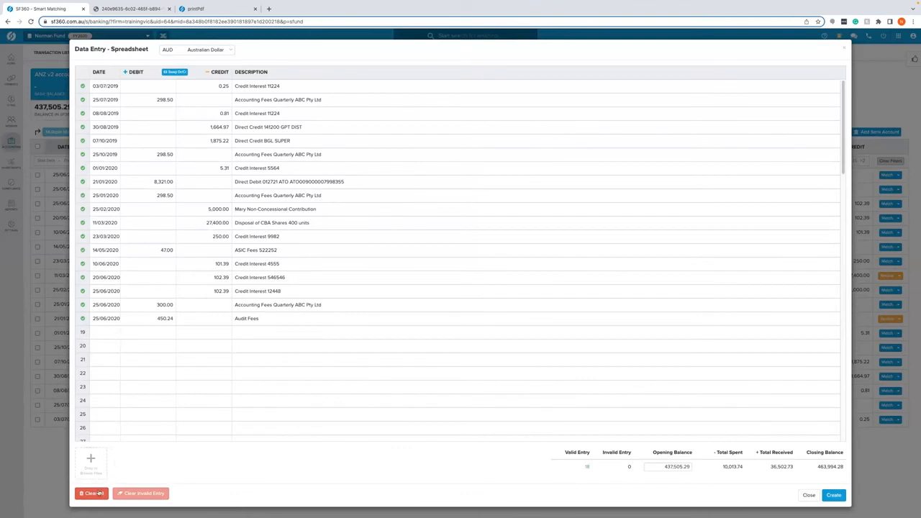
left_click(91, 493)
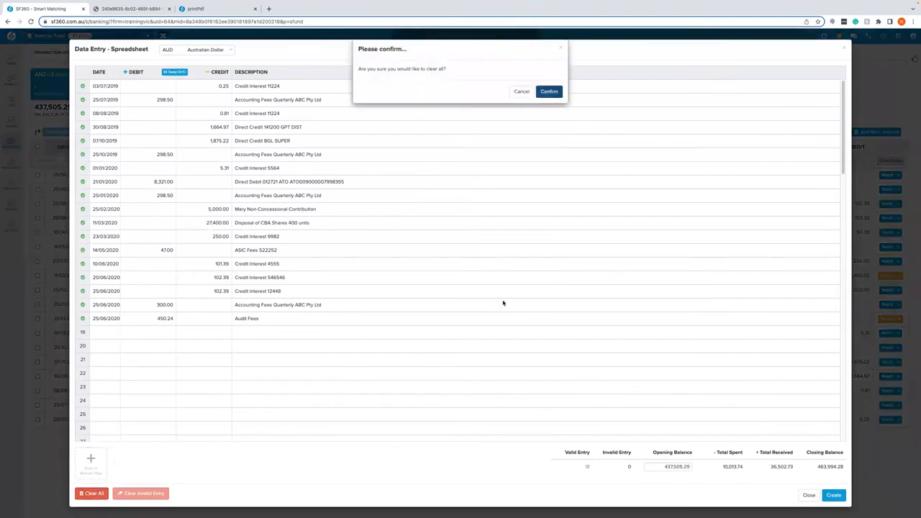
left_click(551, 92)
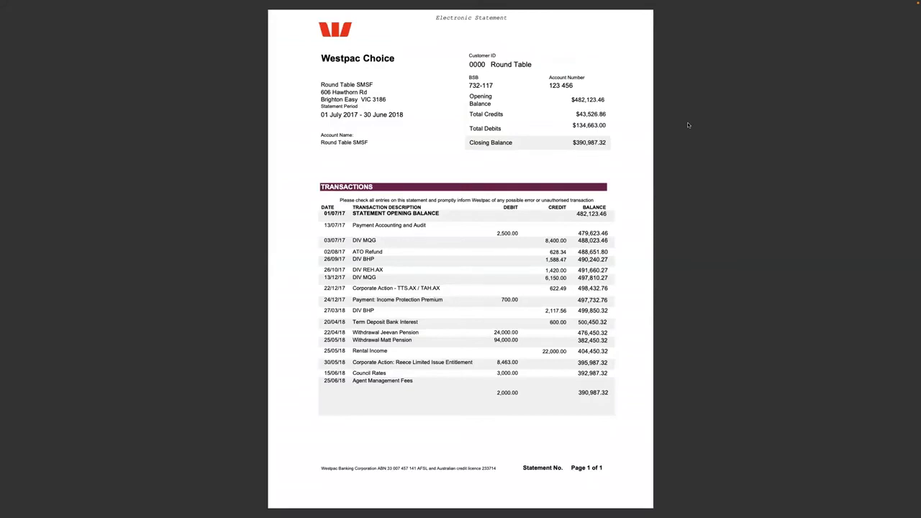
- Examine the Westpac statement PDF, upload WestpacStatement.pdf from the Desktop to the data entry spreadsheet and confirm extracting its transactions
left_click_drag(308, 54, 620, 475)
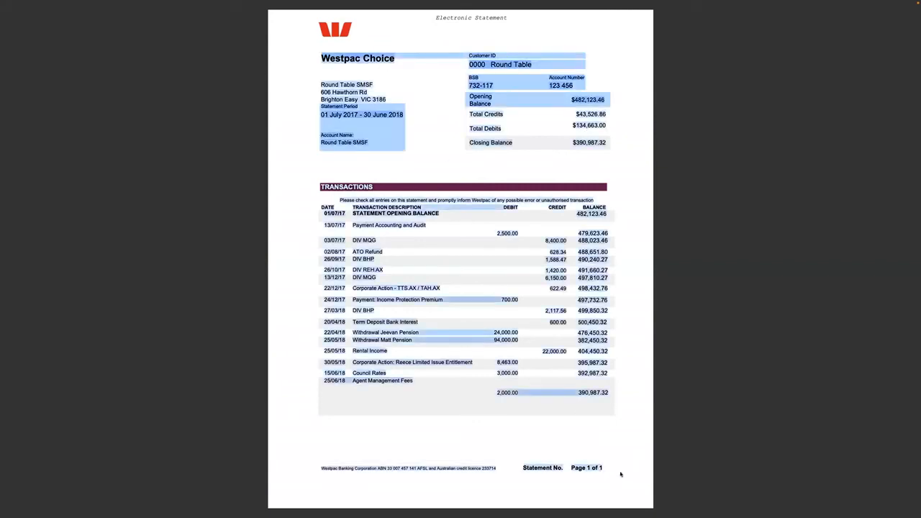
left_click(576, 358)
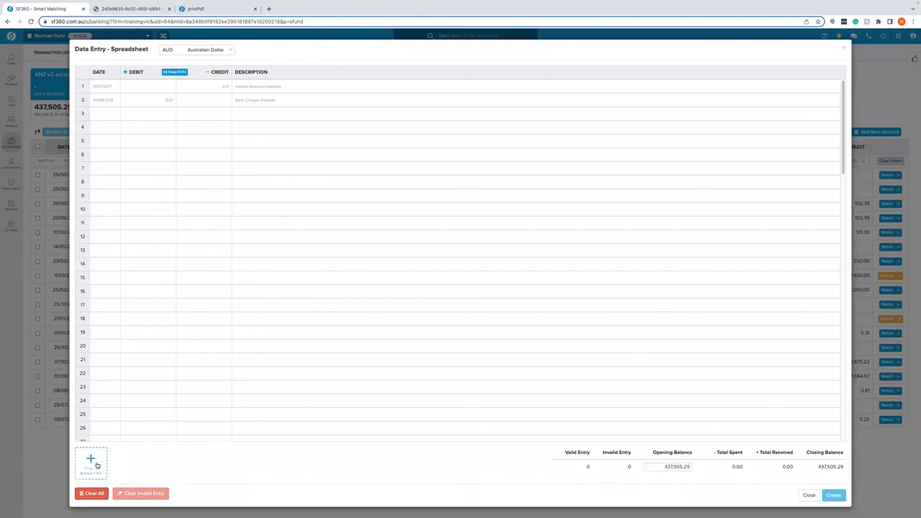
left_click(97, 465)
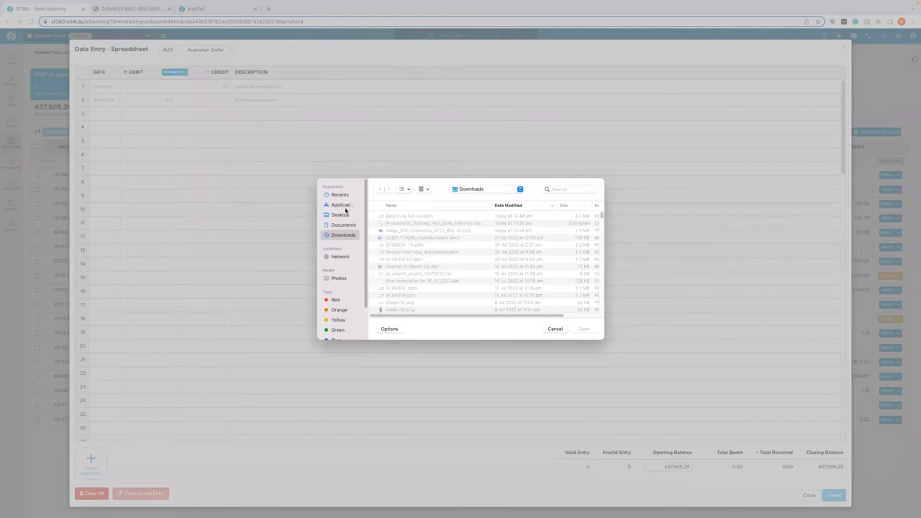
left_click(346, 216)
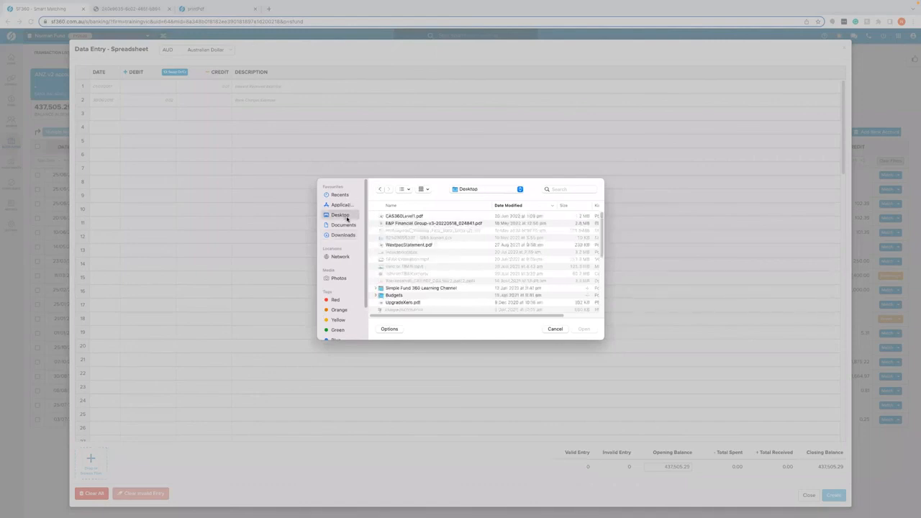
left_click(423, 247)
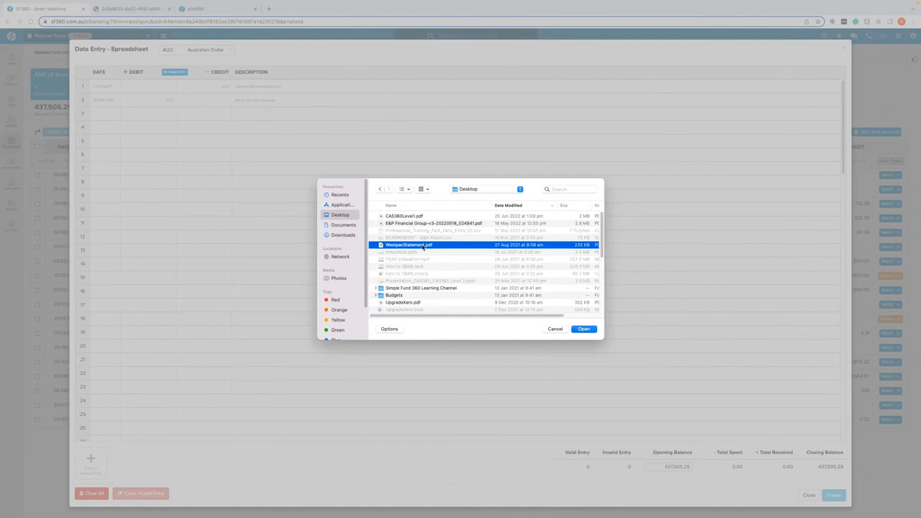
double_click(424, 246)
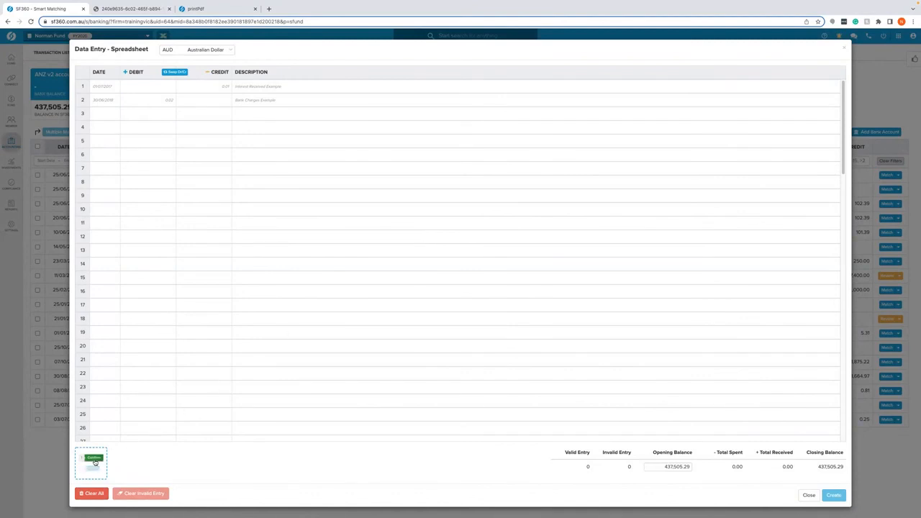
left_click(95, 461)
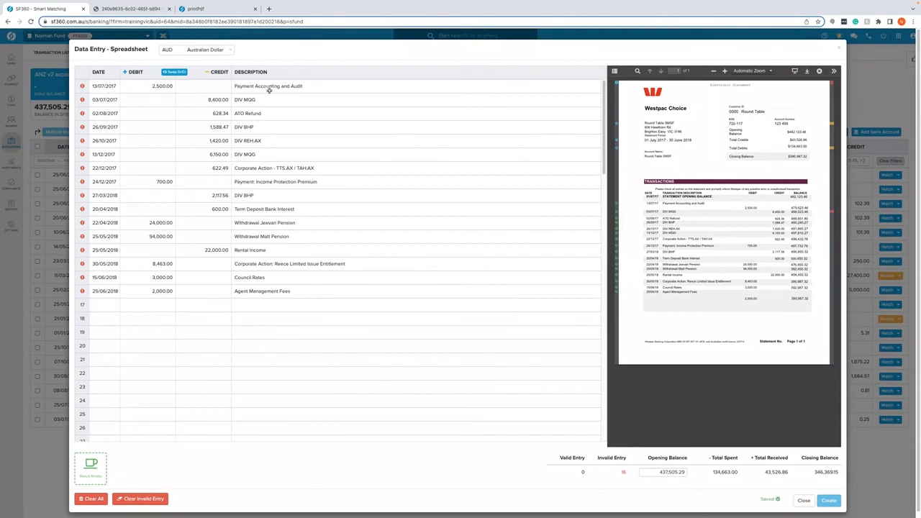
- Close the statement preview beside the extracted entries and clear all rows from the data entry spreadsheet
mouse_move(82, 88)
left_click(834, 53)
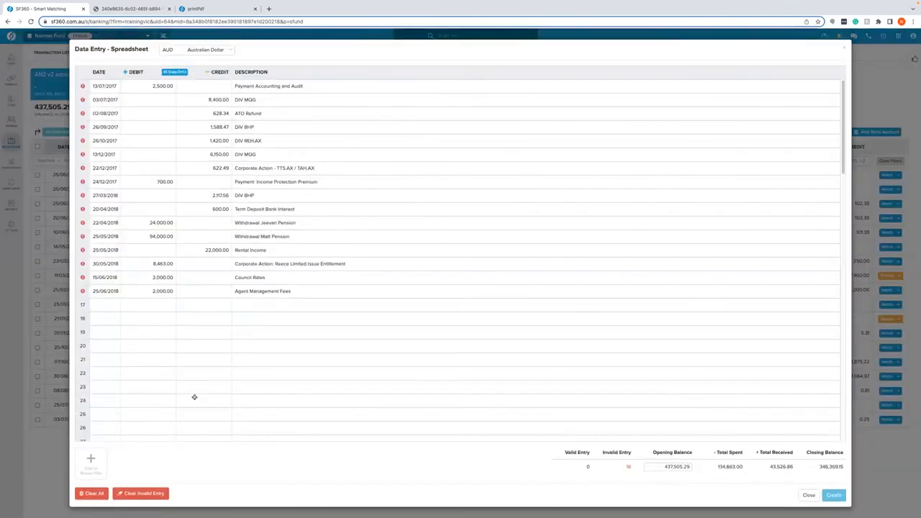
left_click(88, 492)
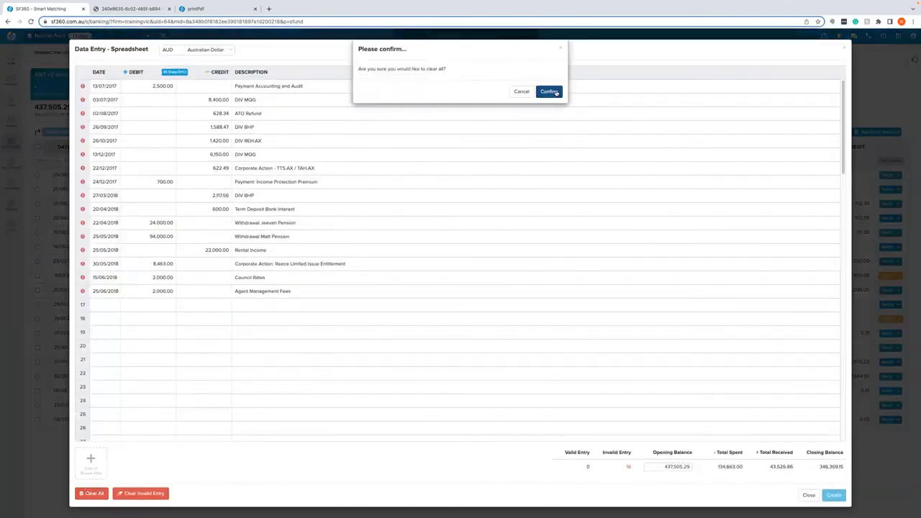
left_click(551, 91)
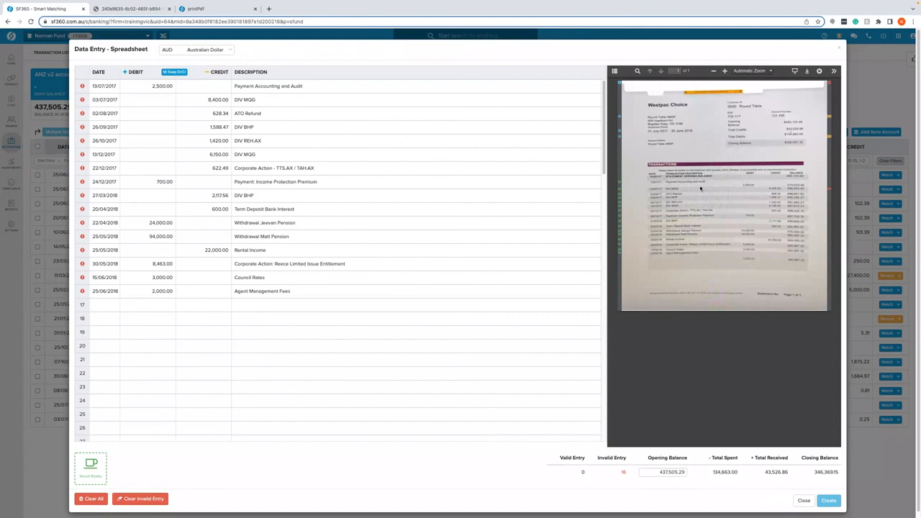
- Display the QR code in the data entry spreadsheet's file upload area
mouse_move(622, 198)
left_click(110, 458)
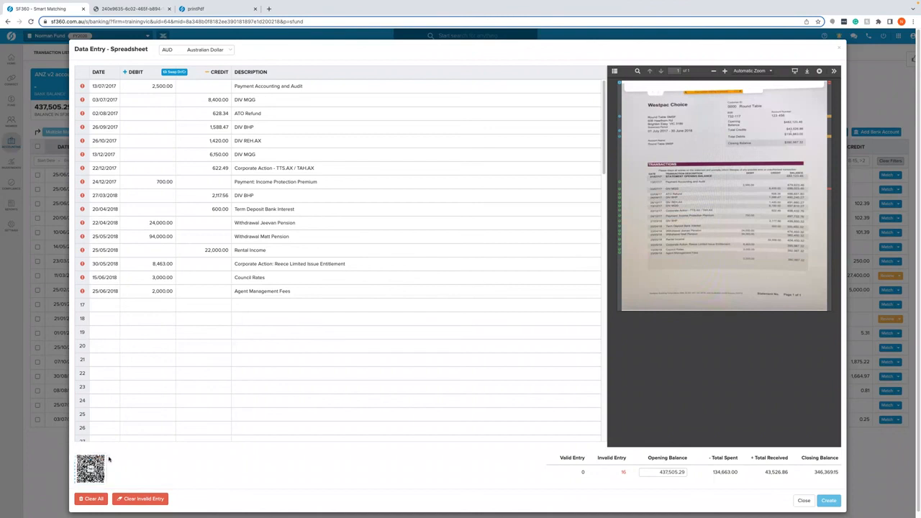